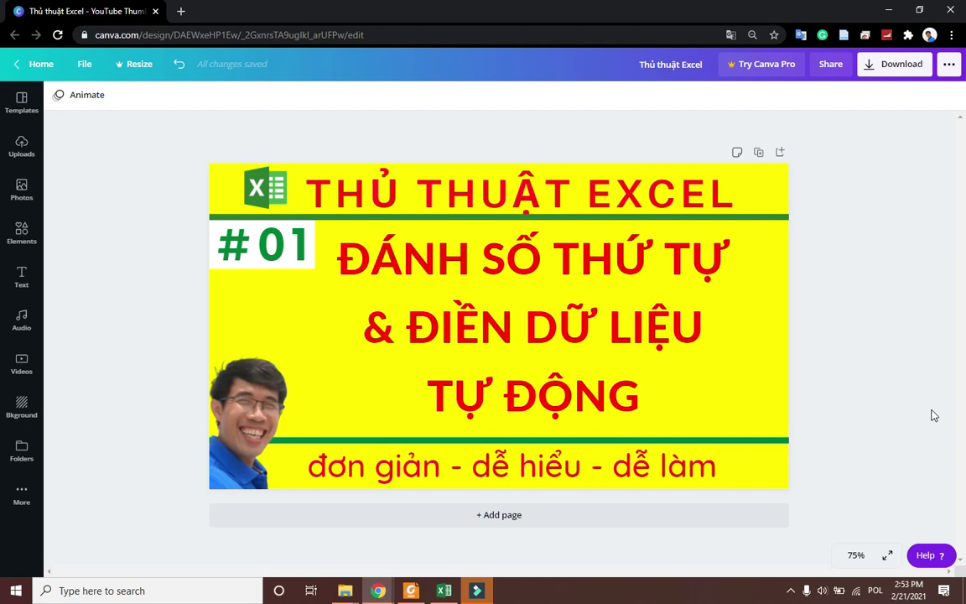
# Switch from the Canva thumbnail design to the Excel workbook with the STT table
pyautogui.hotkey('alt', 'Tab')
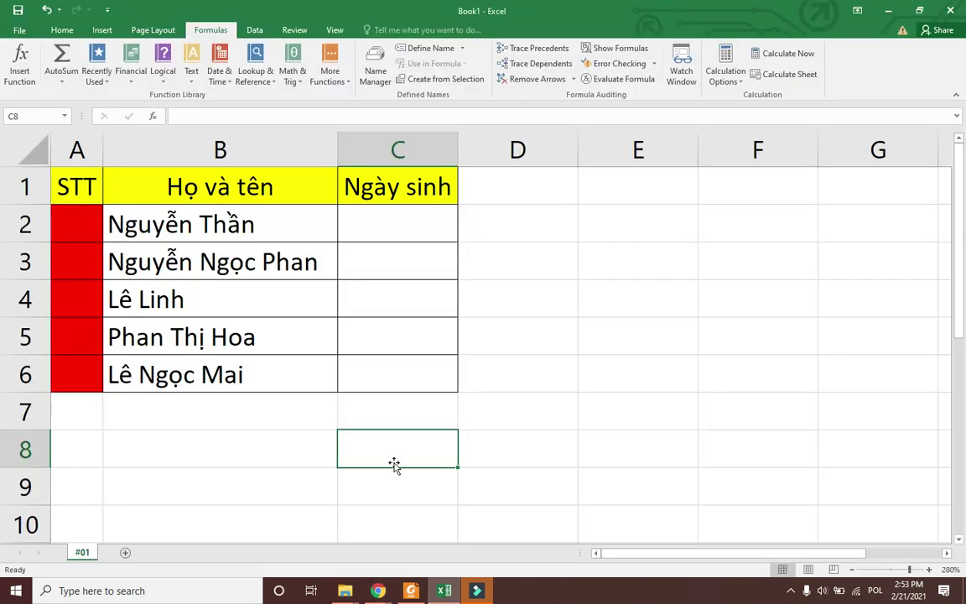
# Type the STT numbers 1, 2, 3, 4 and 5 into cells A2 through A6
pyautogui.click(334, 372)
pyautogui.click(293, 440)
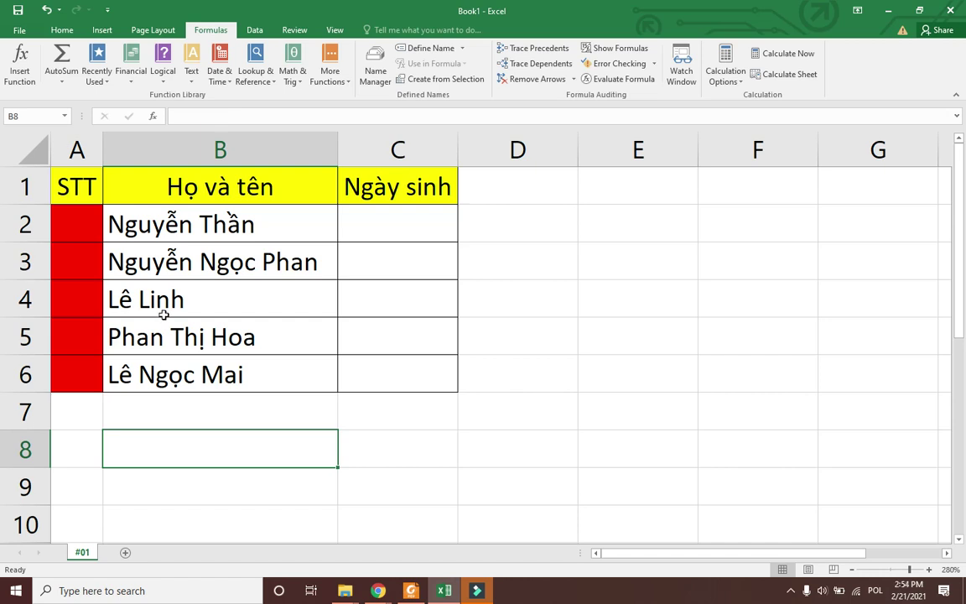
pyautogui.click(73, 236)
pyautogui.write('1')
pyautogui.click(73, 260)
pyautogui.write('2')
pyautogui.click(71, 305)
pyautogui.write('3')
pyautogui.click(76, 332)
pyautogui.write('4')
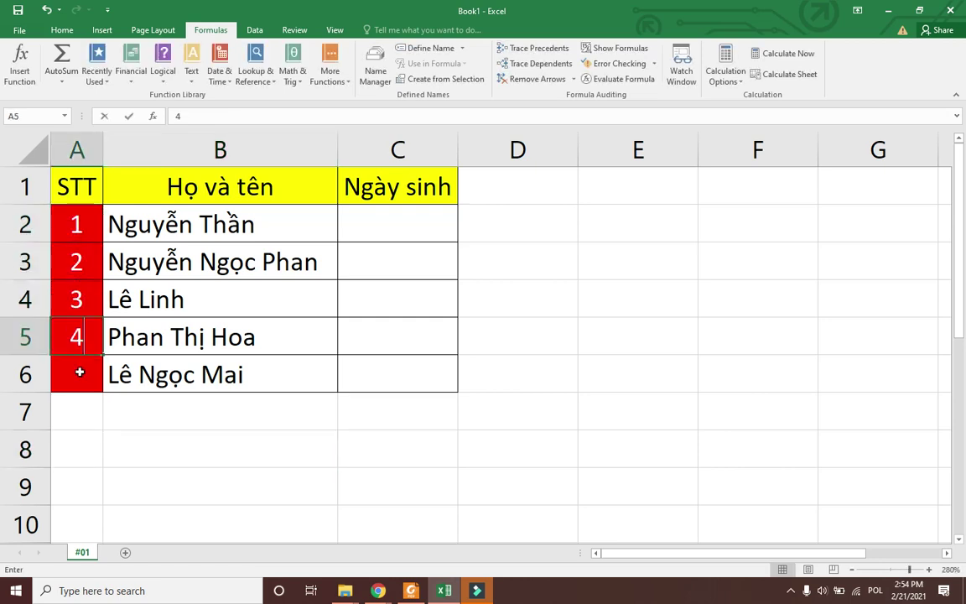
pyautogui.click(77, 373)
pyautogui.write('5')
pyautogui.click(238, 436)
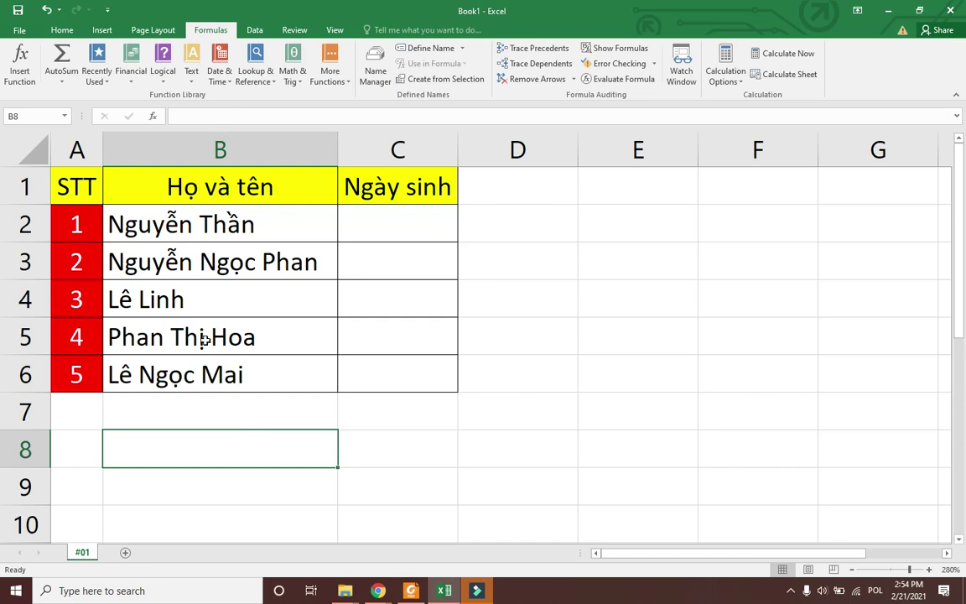
pyautogui.click(84, 213)
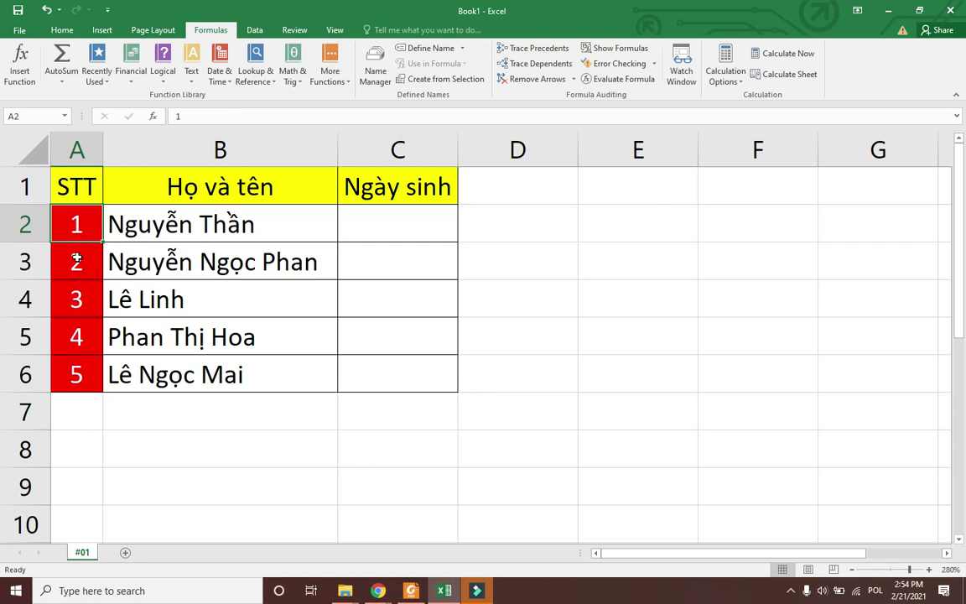
# Delete the STT numbers from A6 up to A2, leaving the column empty
pyautogui.press('Down')
pyautogui.press('Down')
pyautogui.press('Down')
pyautogui.press('Delete')
pyautogui.press('Up')
pyautogui.press('Delete')
pyautogui.press('Up')
pyautogui.press('Delete')
pyautogui.press('Up')
pyautogui.press('Delete')
pyautogui.press('Up')
pyautogui.press('Delete')
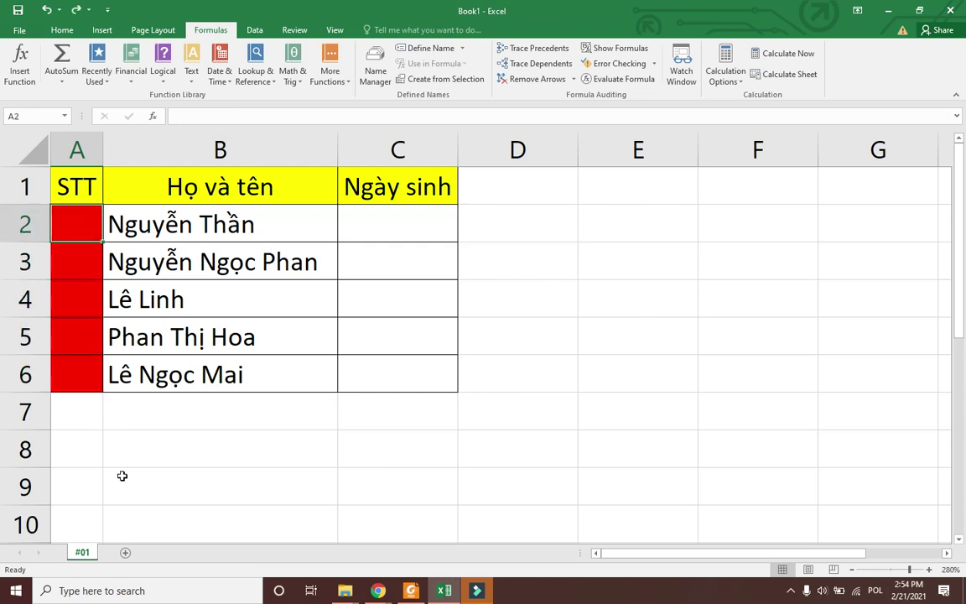
pyautogui.click(122, 475)
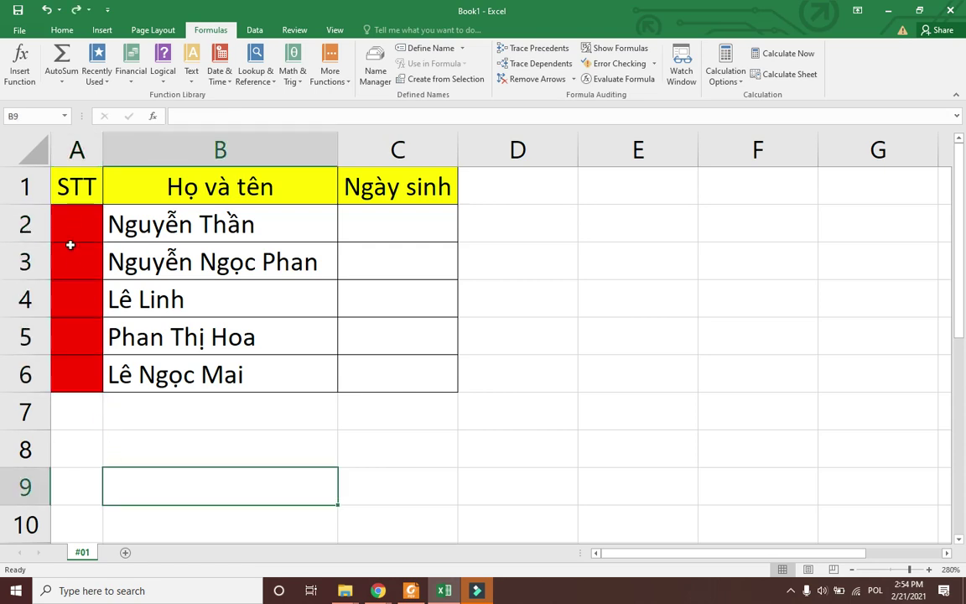
# Enter 1 in A2 and drag the fill handle to A6, filling 2 through 5
pyautogui.click(63, 210)
pyautogui.write('1')
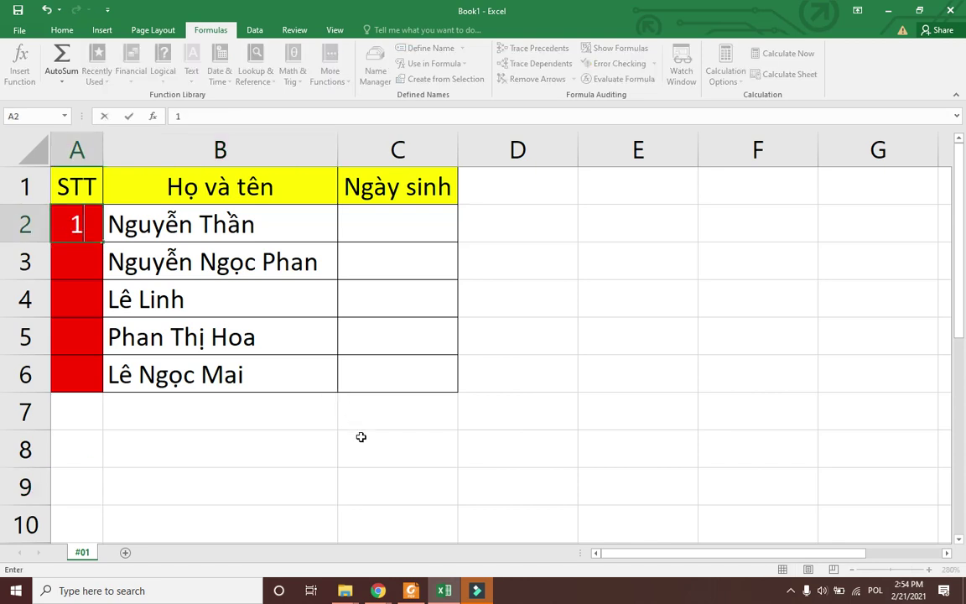
pyautogui.click(262, 438)
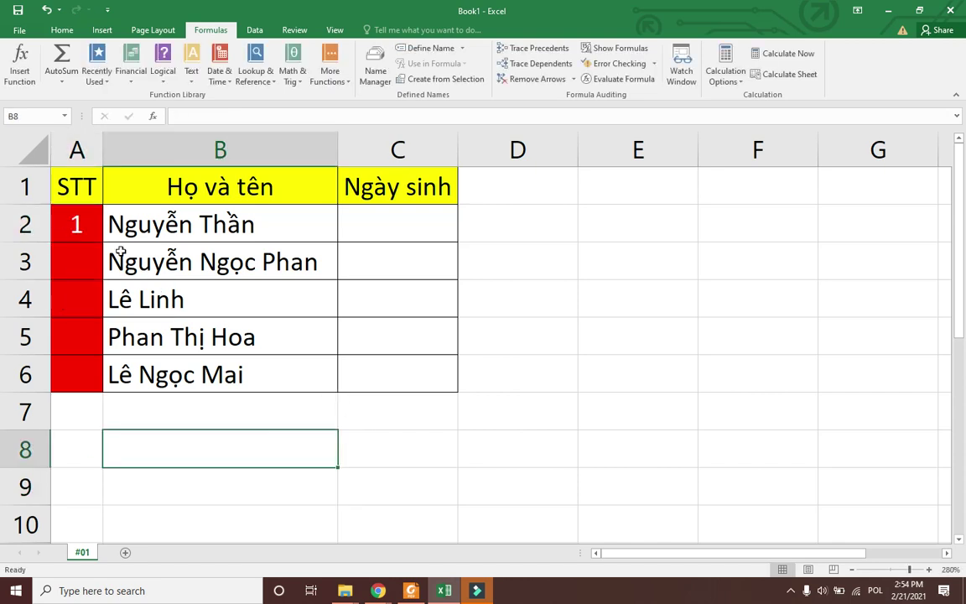
pyautogui.click(81, 221)
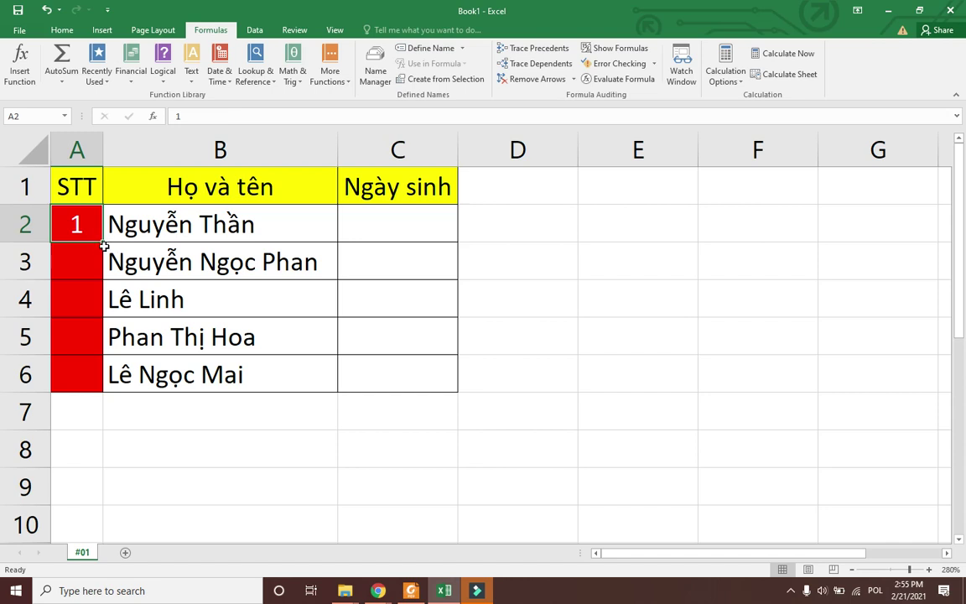
pyautogui.moveTo(104, 243); pyautogui.dragTo(101, 392)
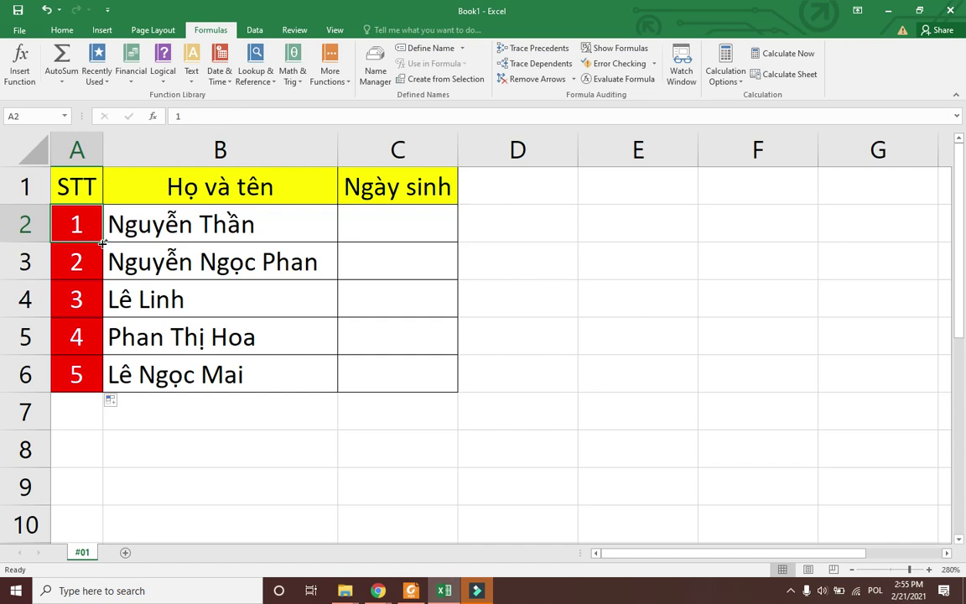
pyautogui.moveTo(101, 241); pyautogui.dragTo(104, 325)
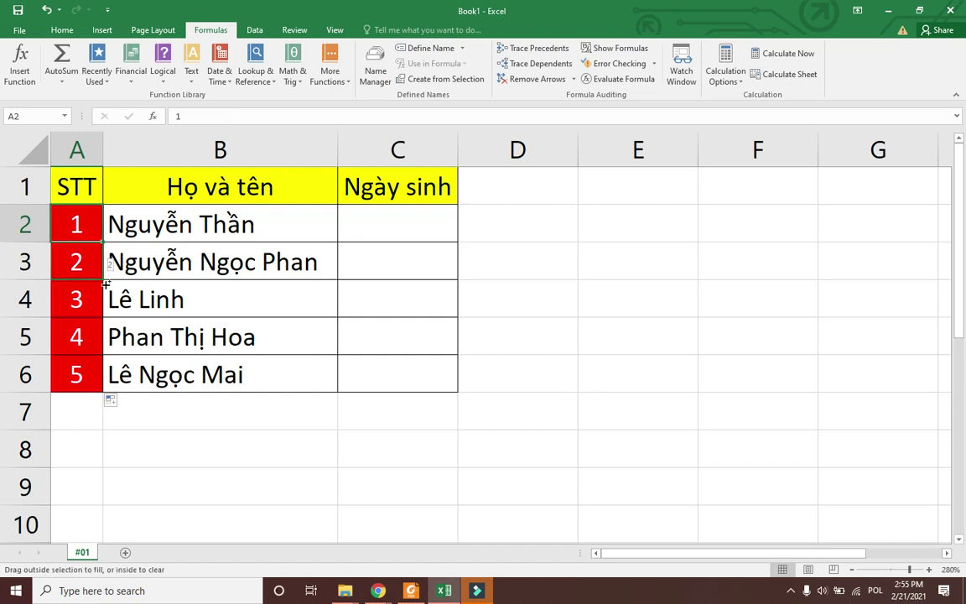
pyautogui.moveTo(103, 325); pyautogui.dragTo(103, 394)
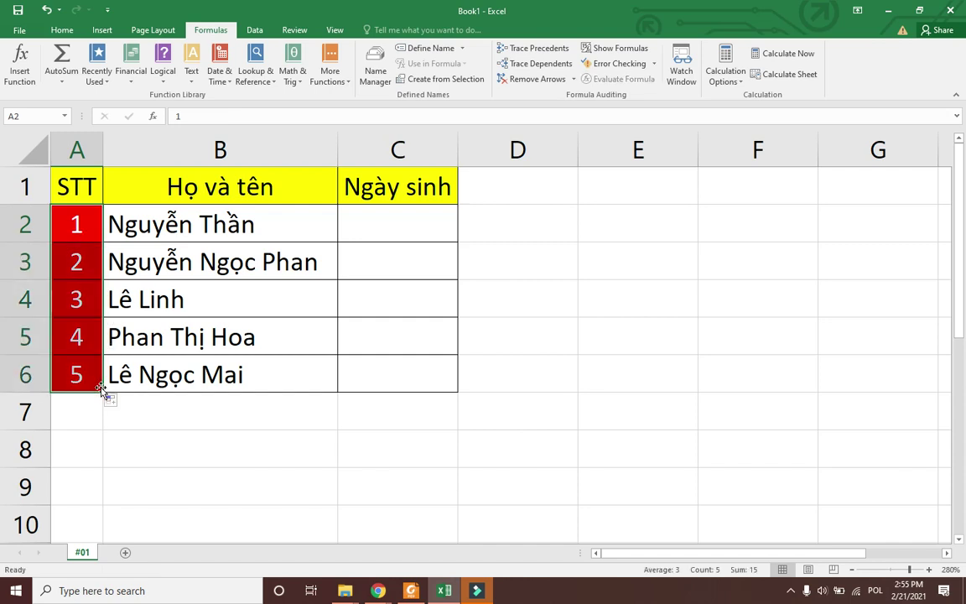
pyautogui.click(191, 401)
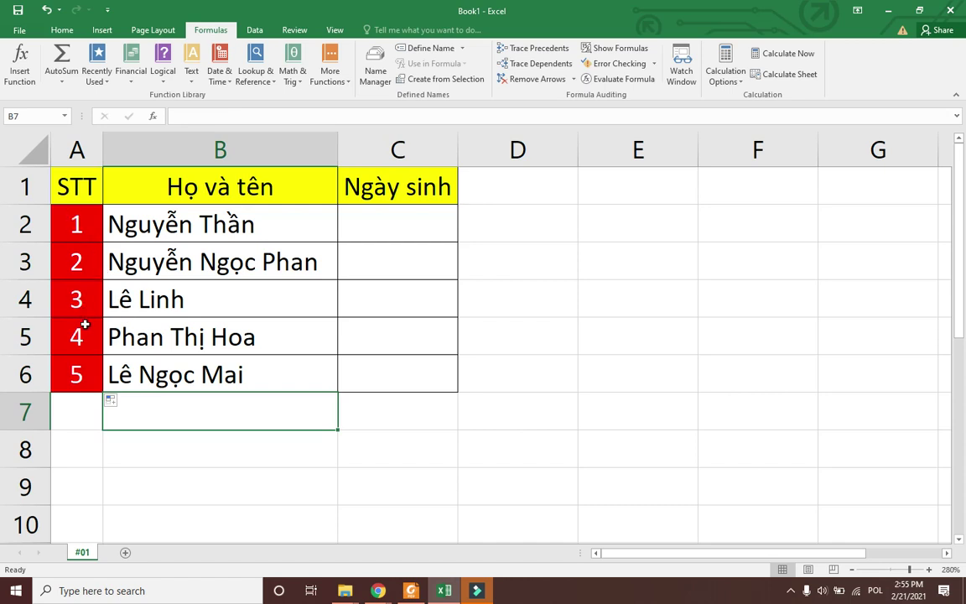
# Undo the automatic numbering and the typed 1, emptying the STT column
pyautogui.hotkey('ctrl', 'z')
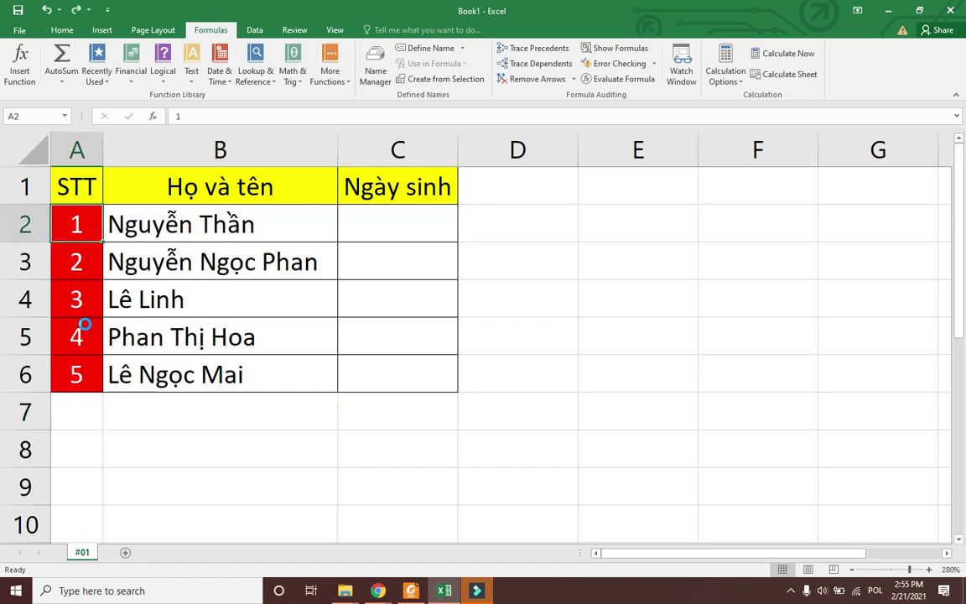
pyautogui.hotkey('ctrl', 'z')
pyautogui.click(84, 323)
# Enter 1 and 2 in A2:A3 and extend that series down to 5 in A6
pyautogui.click(87, 225)
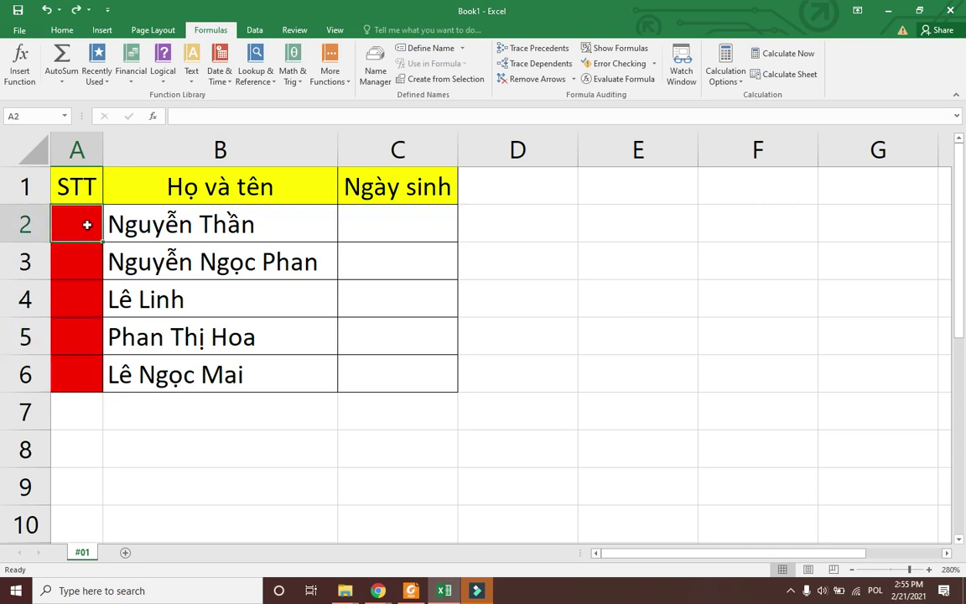
pyautogui.write('1')
pyautogui.press('Return')
pyautogui.write('2')
pyautogui.press('Return')
pyautogui.press('Right')
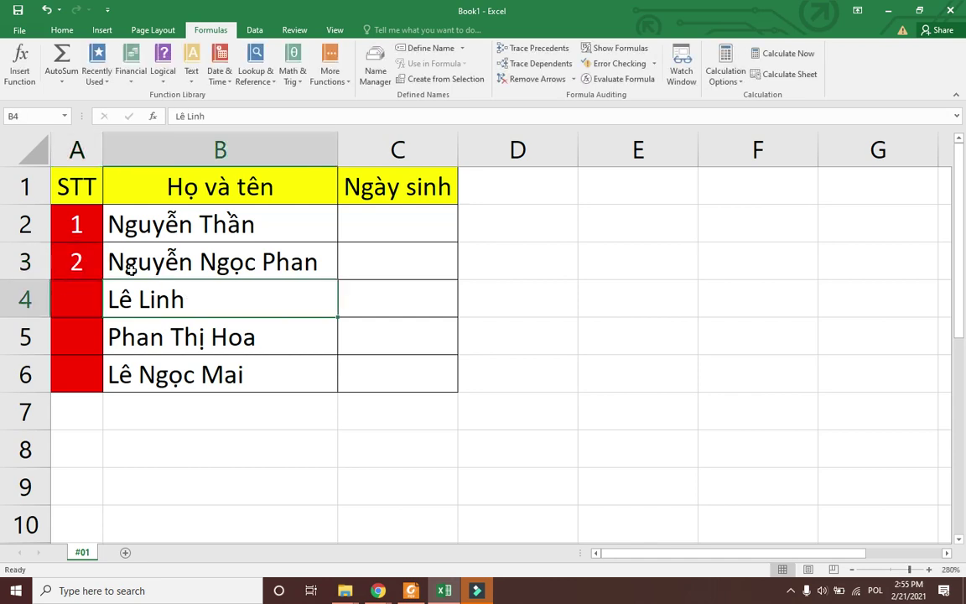
pyautogui.moveTo(84, 225); pyautogui.dragTo(84, 260)
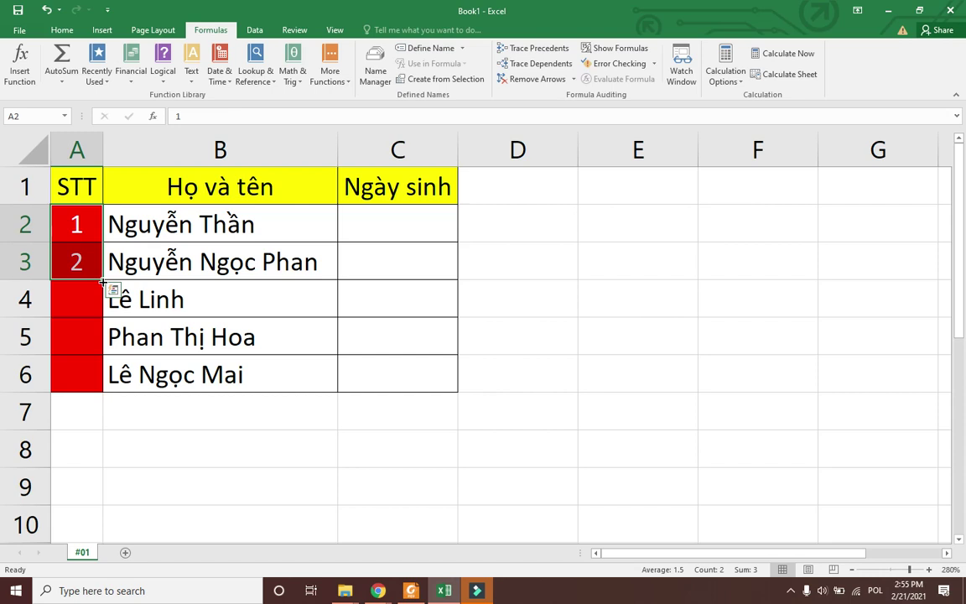
pyautogui.moveTo(104, 284); pyautogui.dragTo(102, 390)
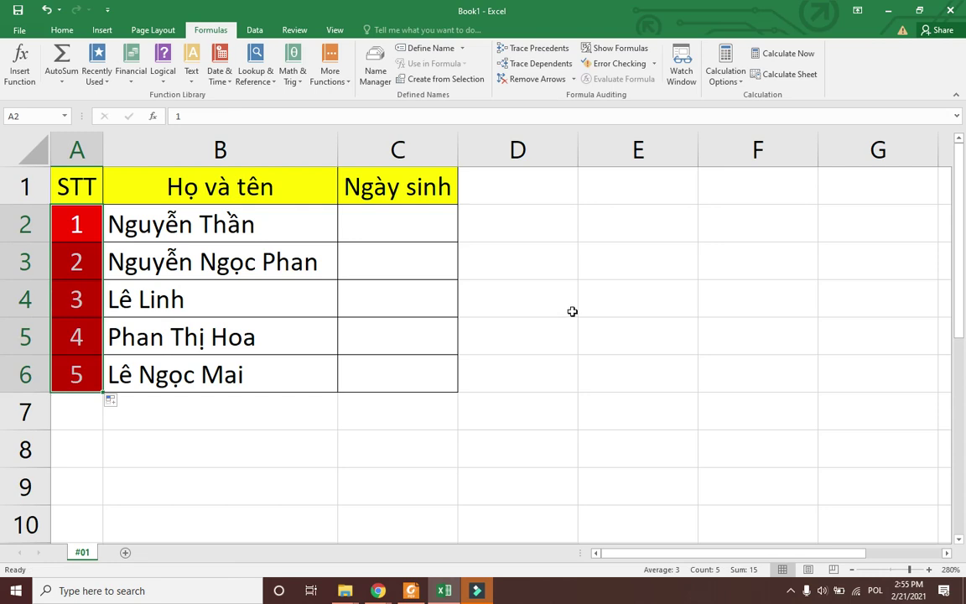
# Undo the A4:A6 fill, then refill 3, 4, 5 from the 1, 2 pattern by double-clicking the fill handle
pyautogui.hotkey('ctrl', 'z')
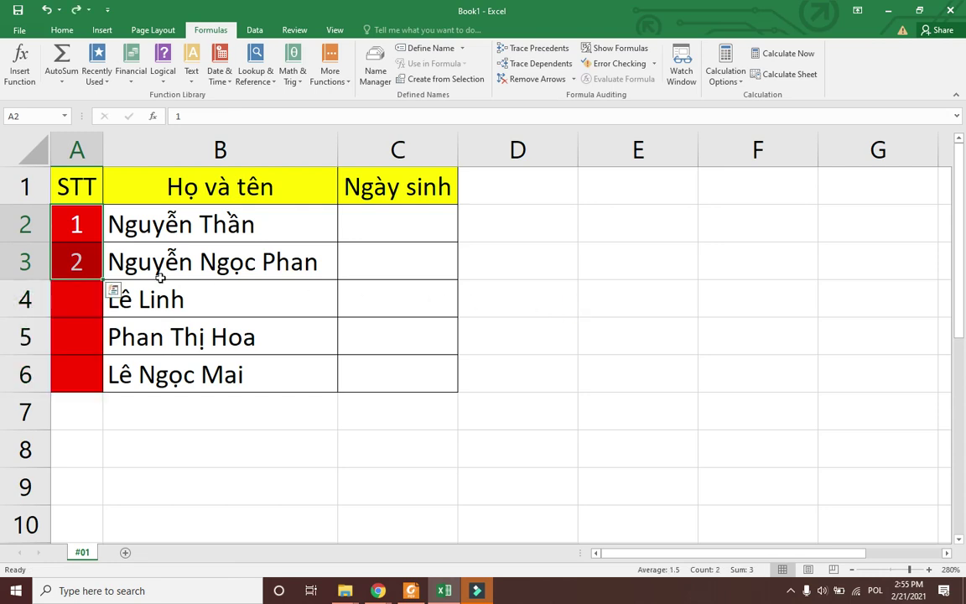
pyautogui.click(160, 275)
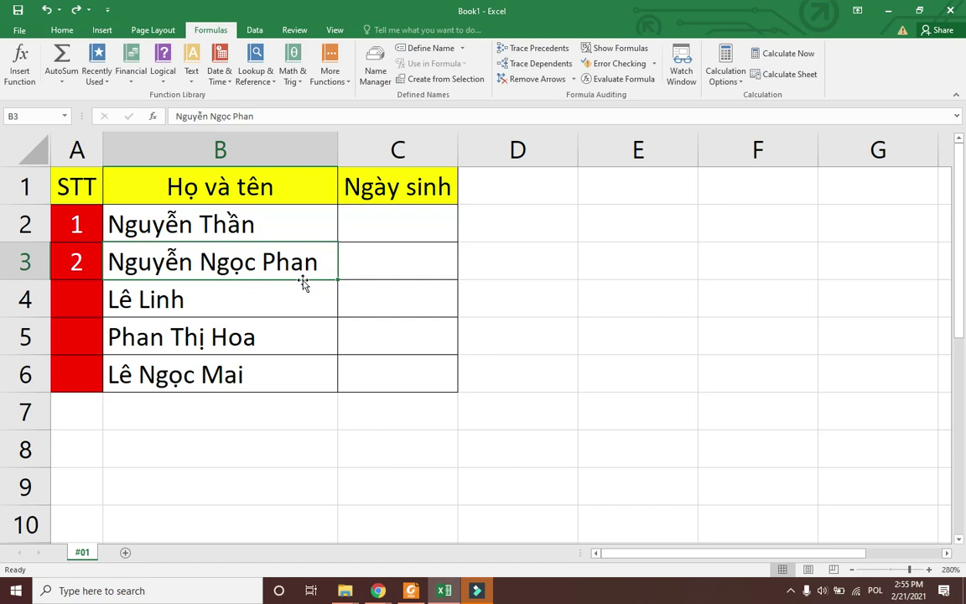
pyautogui.moveTo(58, 221); pyautogui.dragTo(71, 258)
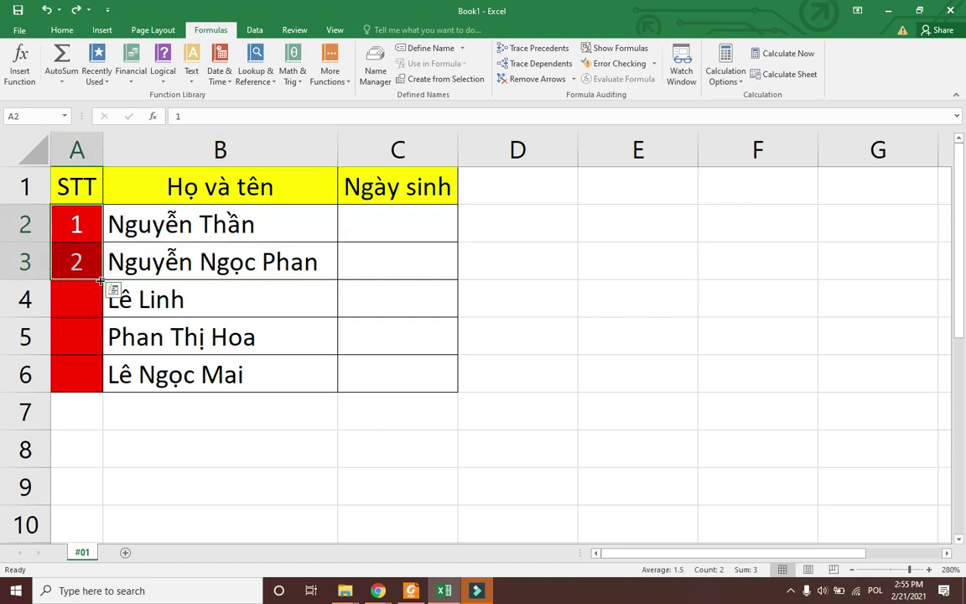
pyautogui.click(322, 338)
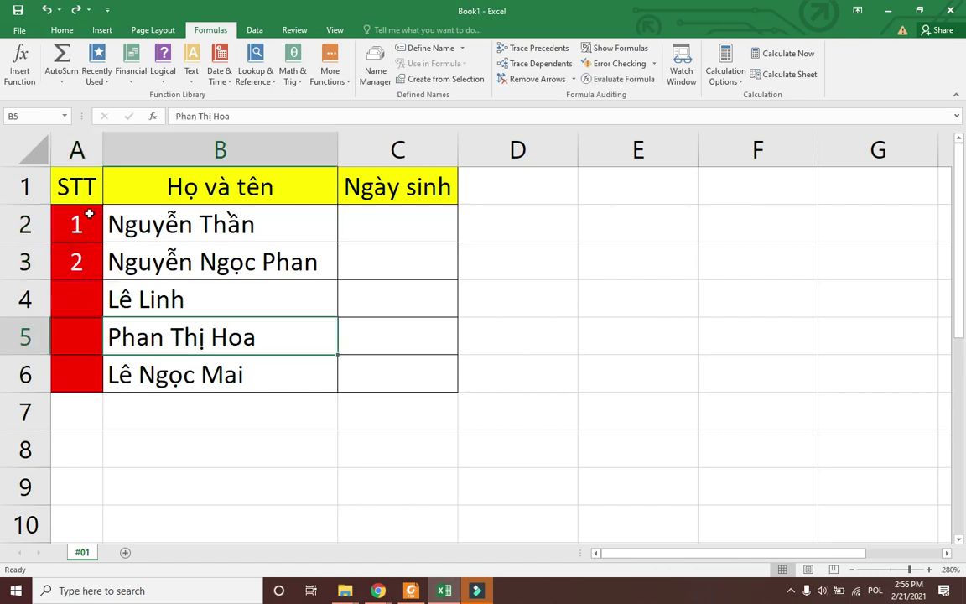
pyautogui.moveTo(87, 216); pyautogui.dragTo(85, 262)
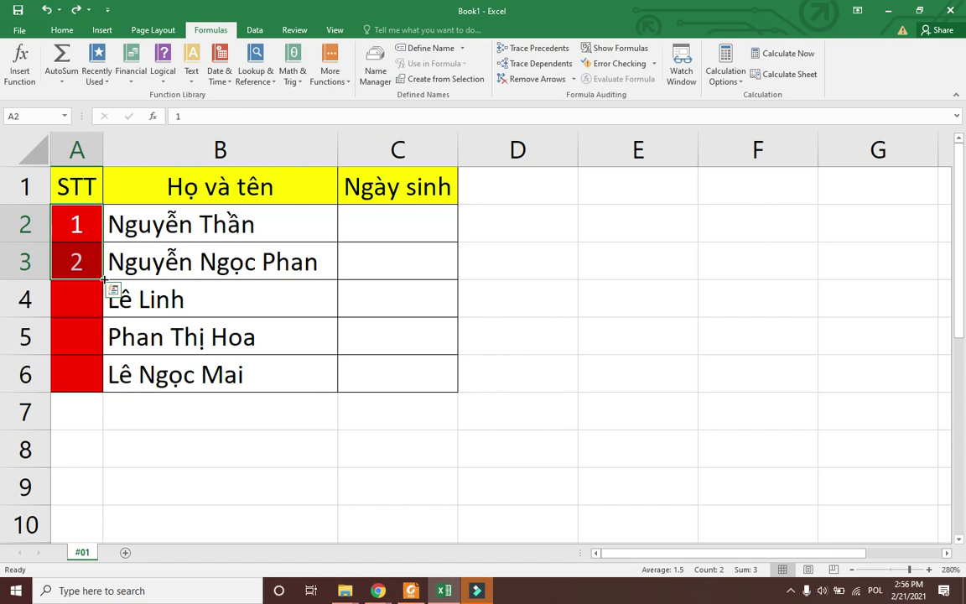
pyautogui.doubleClick(103, 278)
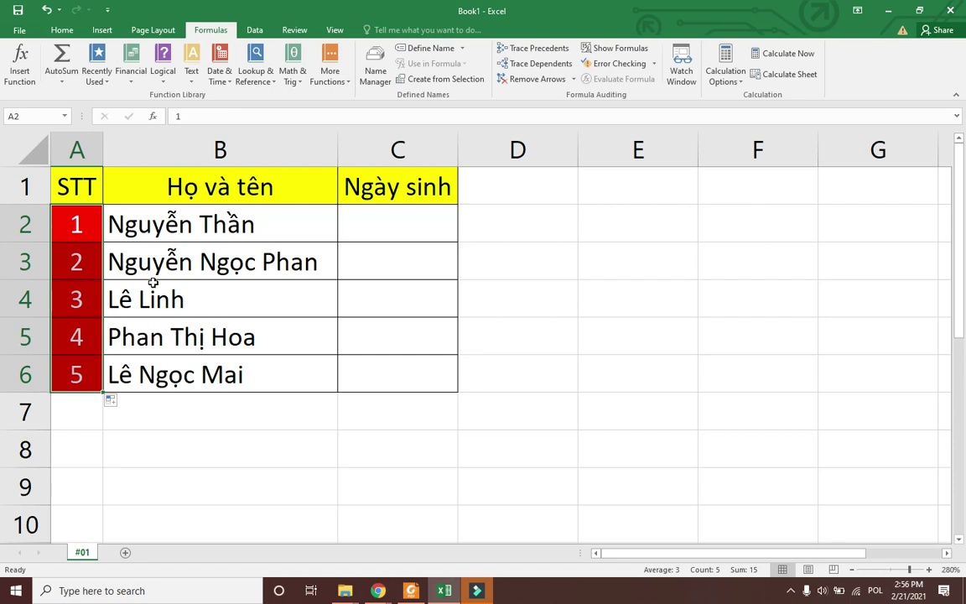
pyautogui.click(280, 444)
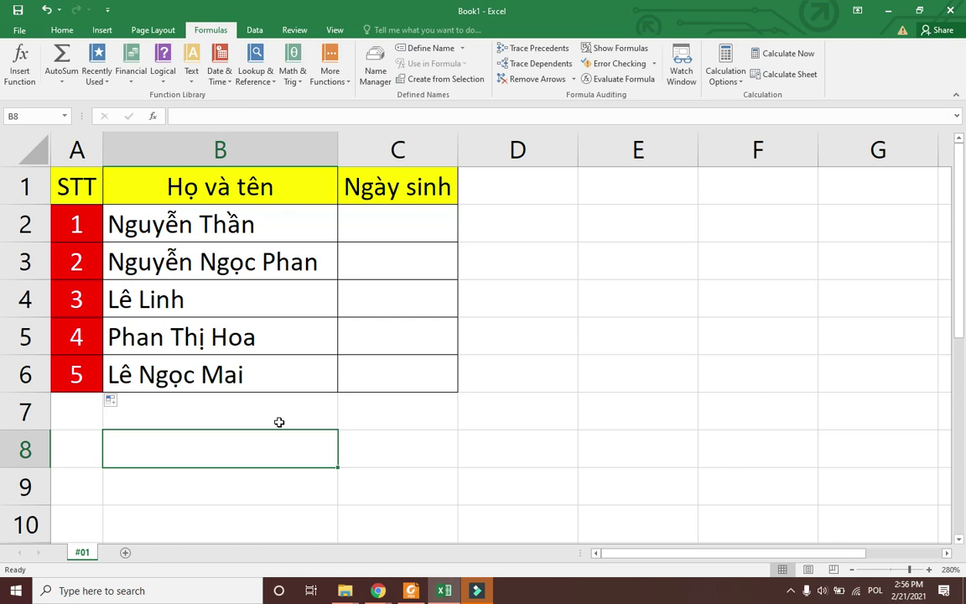
# Enter 01/01 in C2 and copy the 1-Jan date down through C6
pyautogui.click(397, 231)
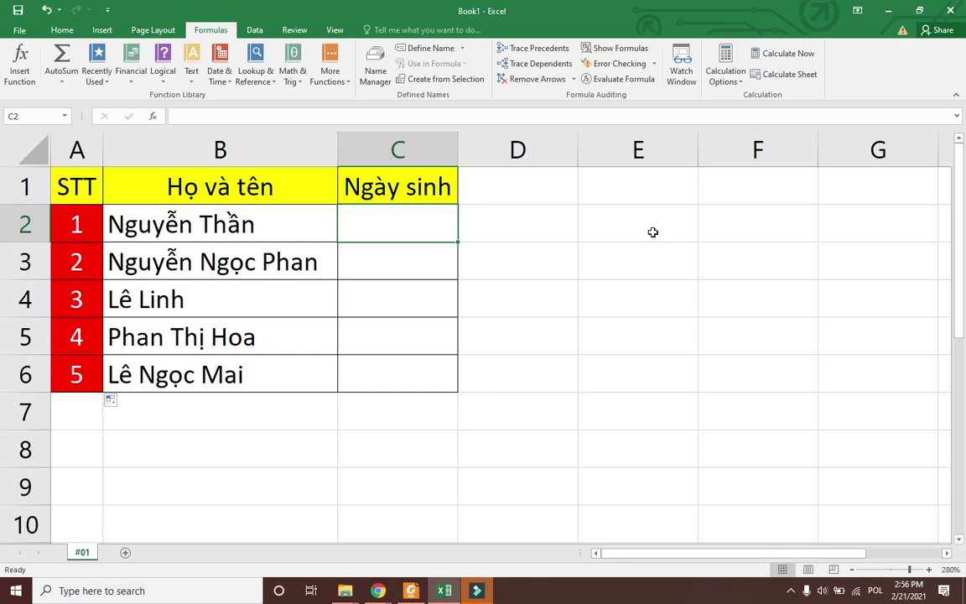
pyautogui.write('01/01')
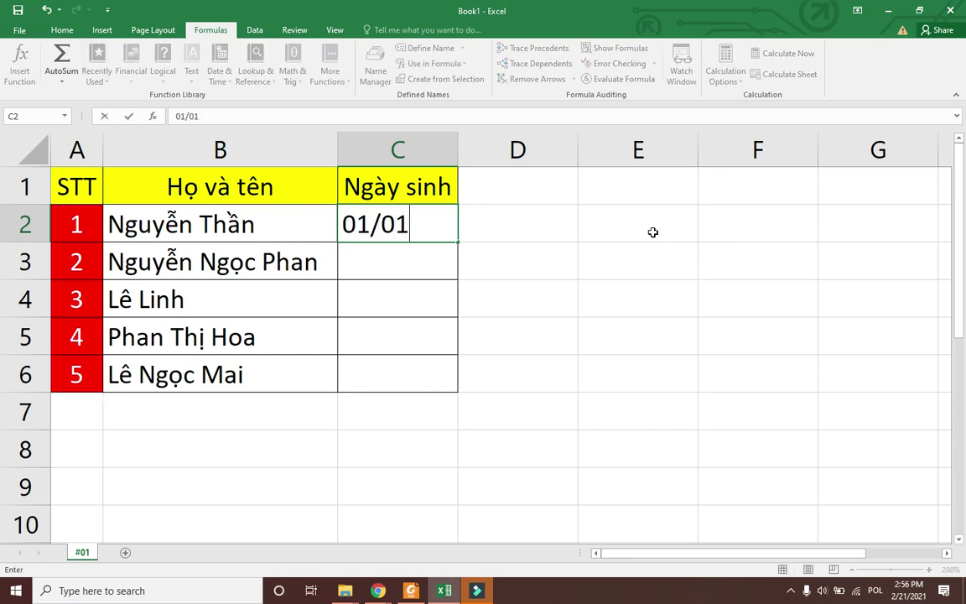
pyautogui.press('Return')
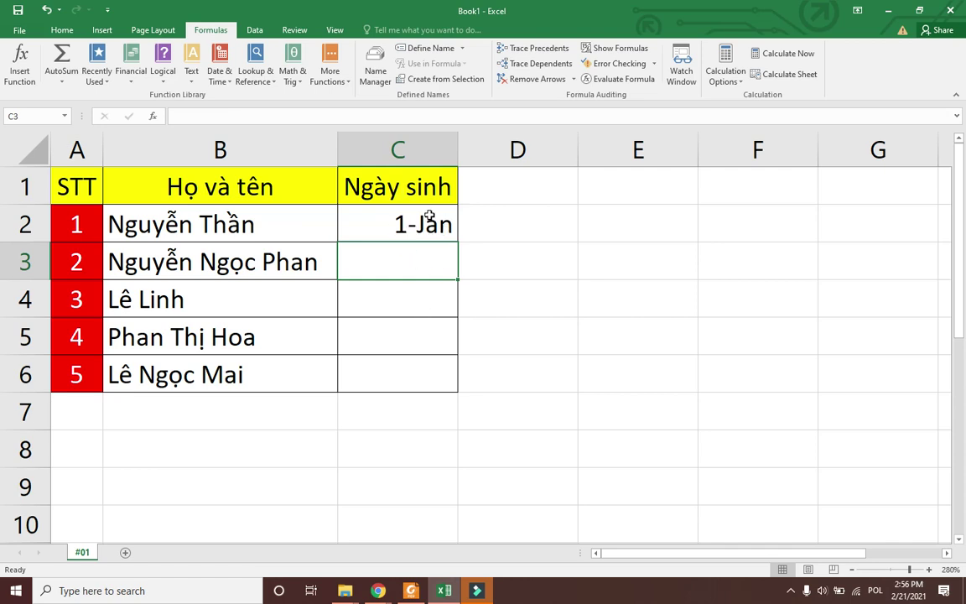
pyautogui.moveTo(428, 216); pyautogui.dragTo(434, 364)
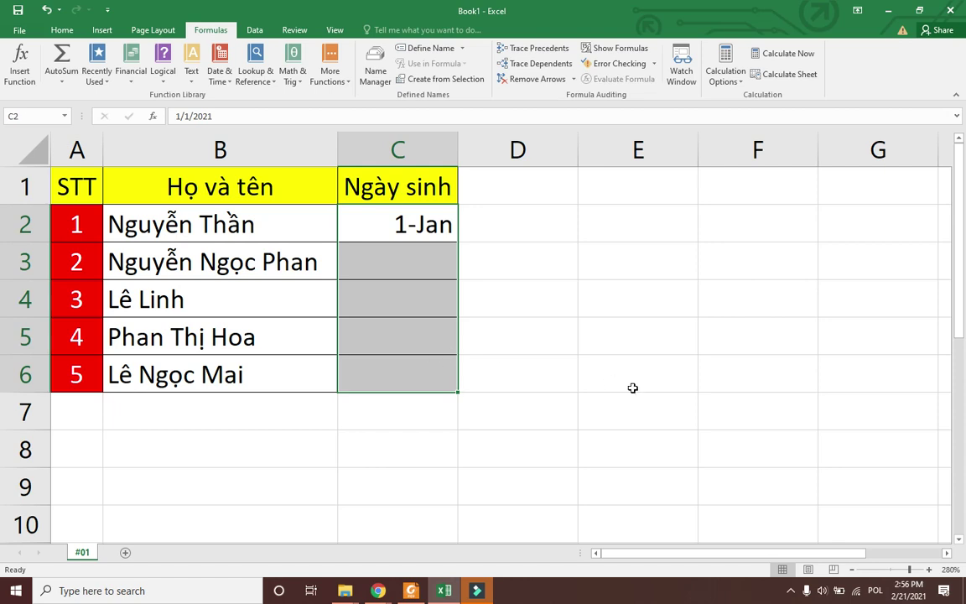
pyautogui.click(377, 254)
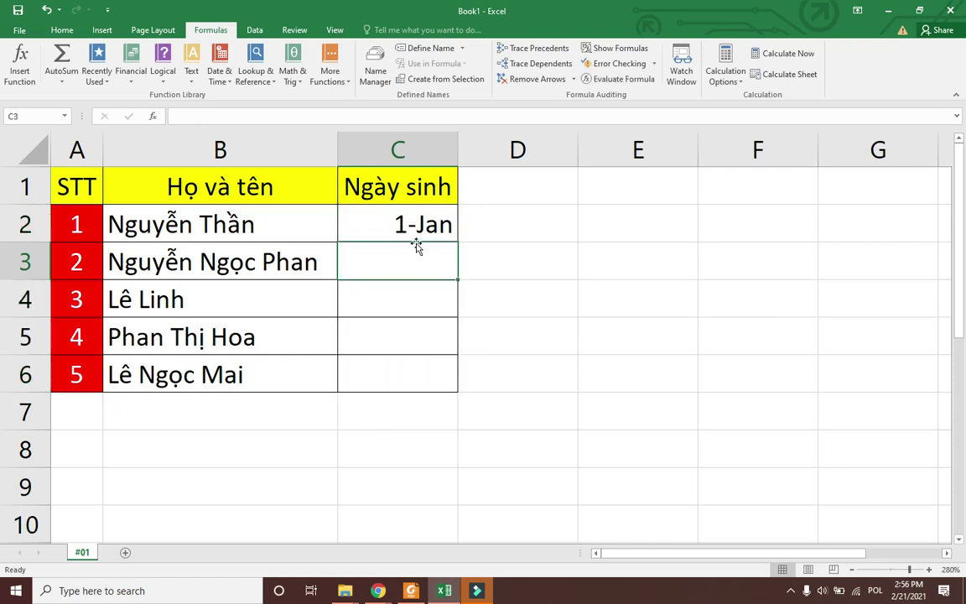
pyautogui.click(386, 212)
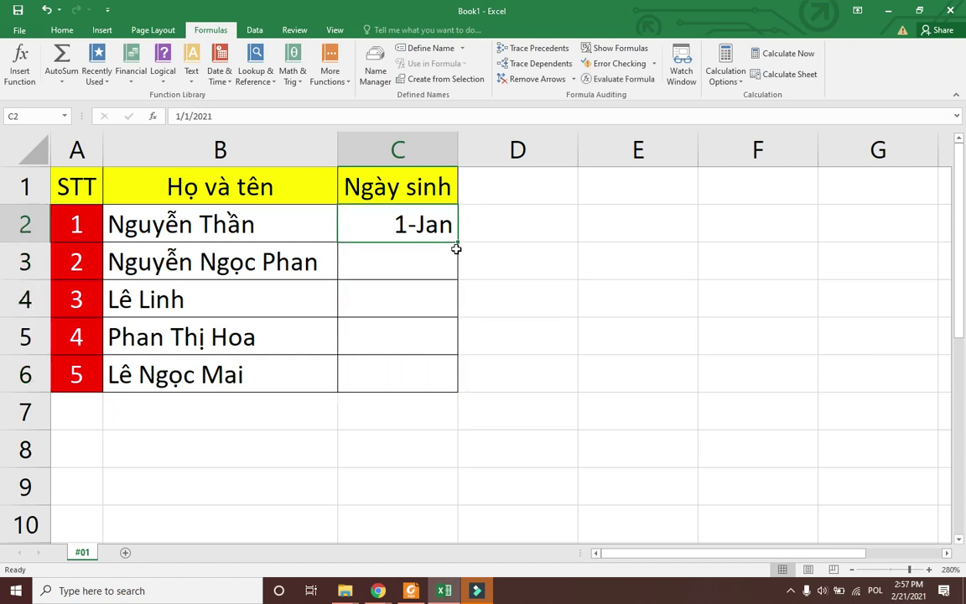
pyautogui.moveTo(459, 244); pyautogui.dragTo(450, 379)
pyautogui.click(411, 261)
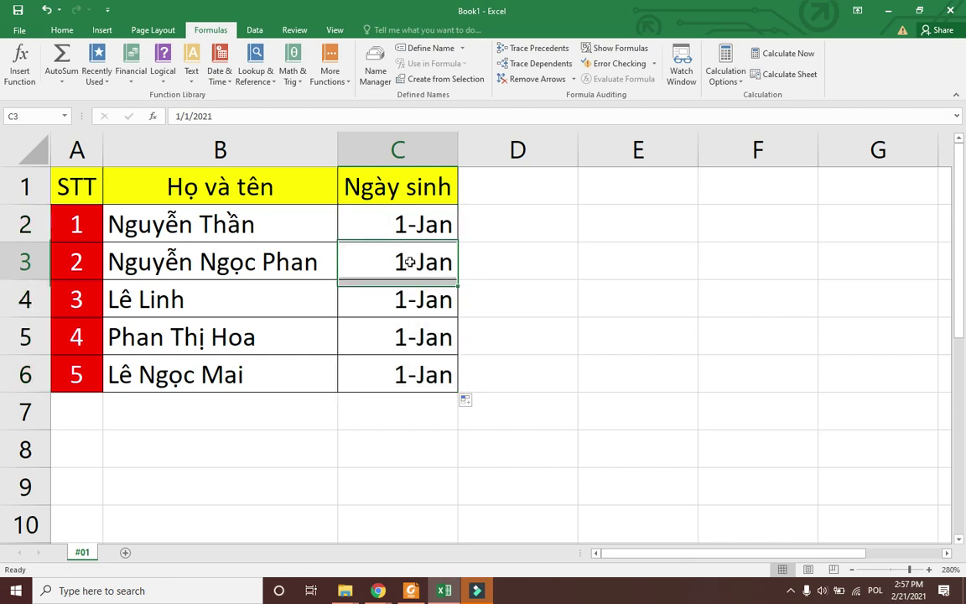
# Change the second birth date in C3 to 1/2, showing 2-Jan
pyautogui.click(462, 241)
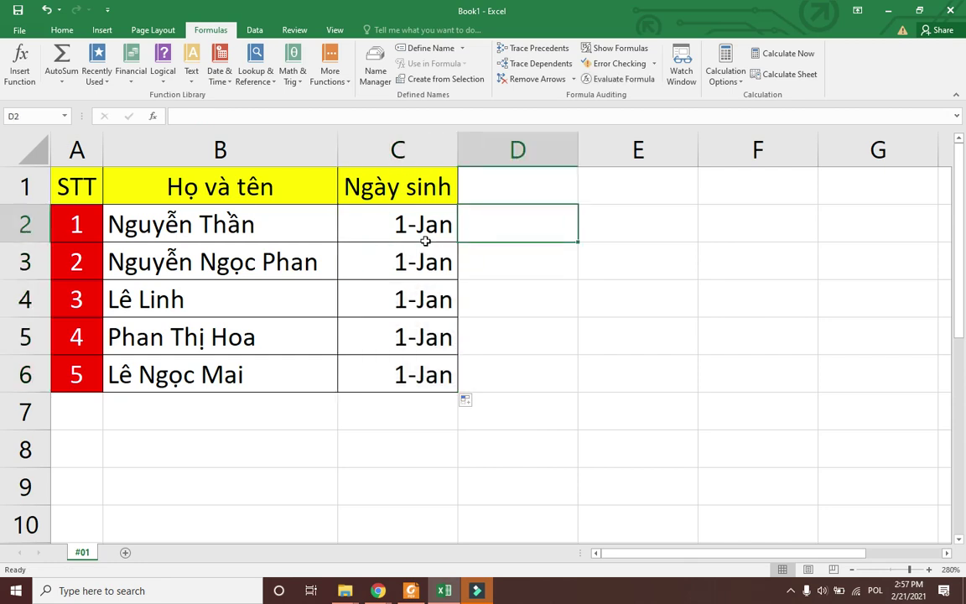
pyautogui.doubleClick(394, 260)
pyautogui.doubleClick(604, 233)
pyautogui.click(392, 270)
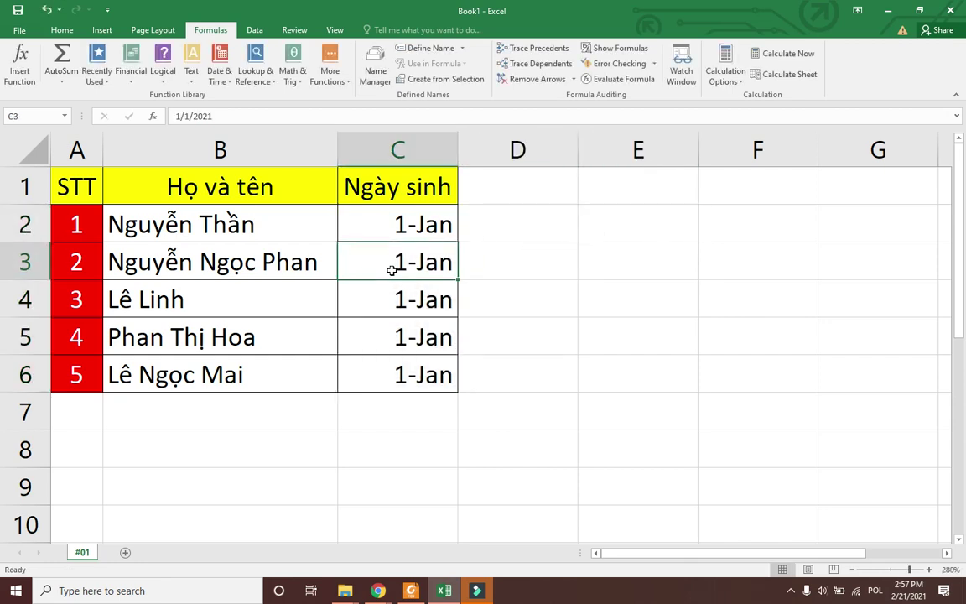
pyautogui.doubleClick(392, 270)
pyautogui.write('02/01')
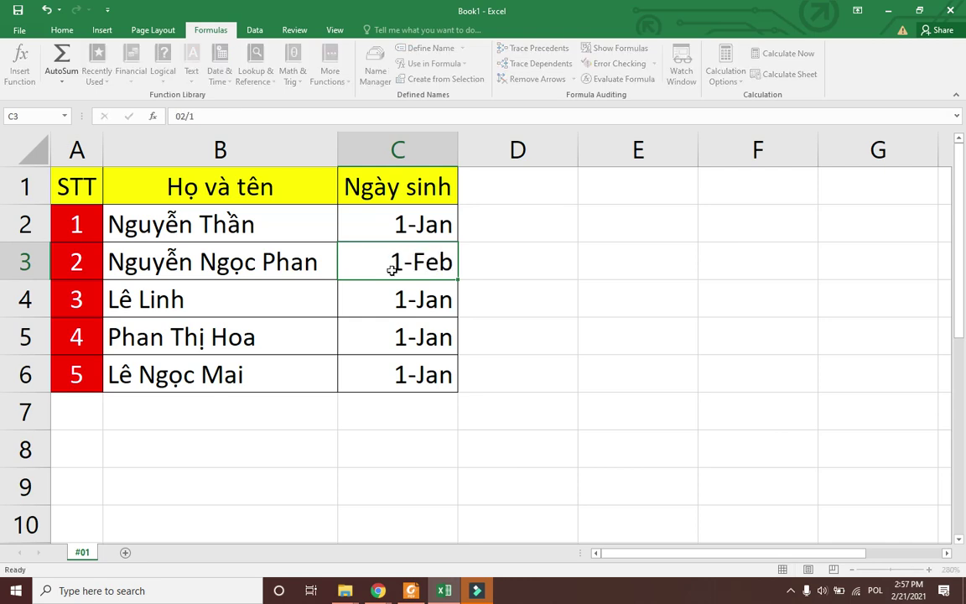
pyautogui.press('Return')
pyautogui.doubleClick(392, 270)
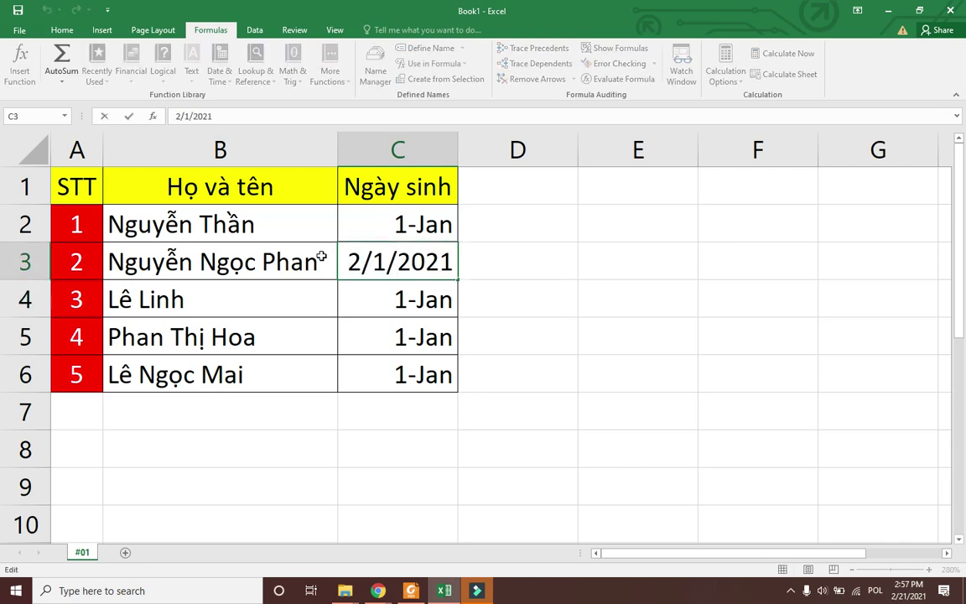
pyautogui.moveTo(346, 261); pyautogui.dragTo(479, 260)
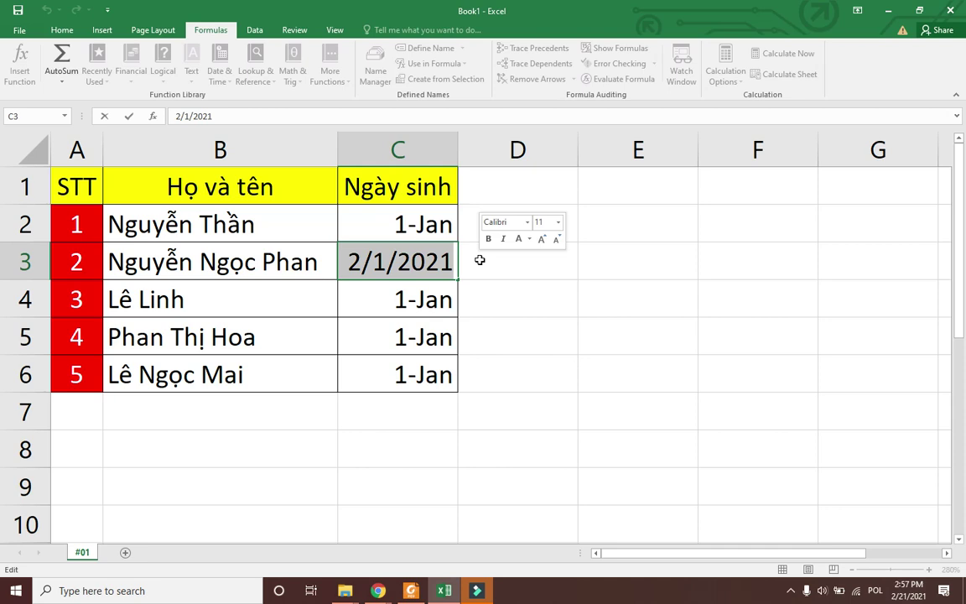
pyautogui.write('1/2')
pyautogui.press('Return')
# Clear the copied dates from C4, C5 and C6
pyautogui.moveTo(392, 295)
pyautogui.mouseDown()
pyautogui.moveTo(435, 401)
pyautogui.moveTo(435, 374)
pyautogui.mouseUp()
pyautogui.press('BackSpace')
pyautogui.click(511, 339)
pyautogui.click(417, 323)
pyautogui.press('BackSpace')
pyautogui.click(427, 374)
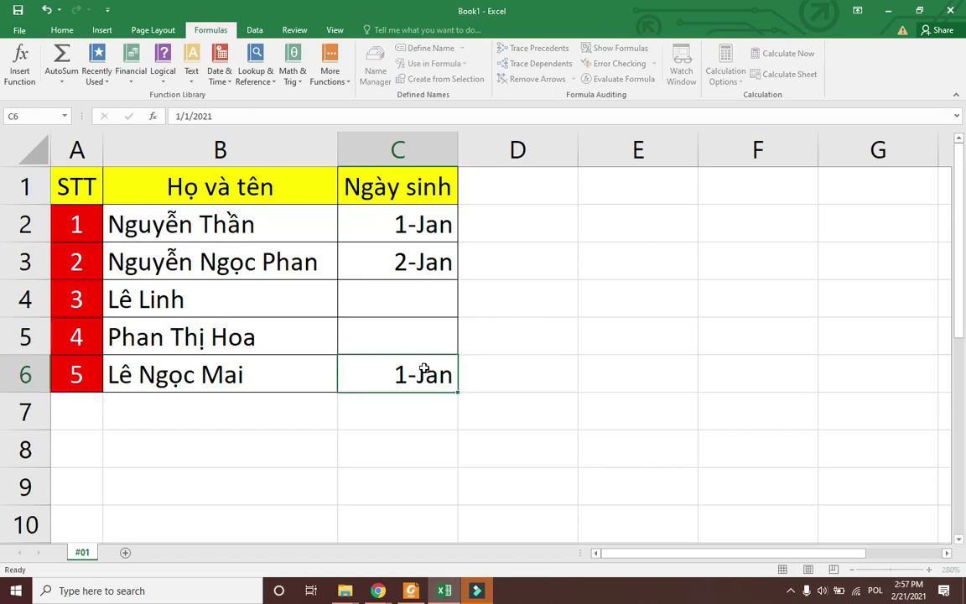
pyautogui.press('BackSpace')
pyautogui.click(544, 270)
# Select 1-Jan and 2-Jan in C2:C3 and extend the date series to 5-Jan in C6
pyautogui.moveTo(394, 214); pyautogui.dragTo(438, 261)
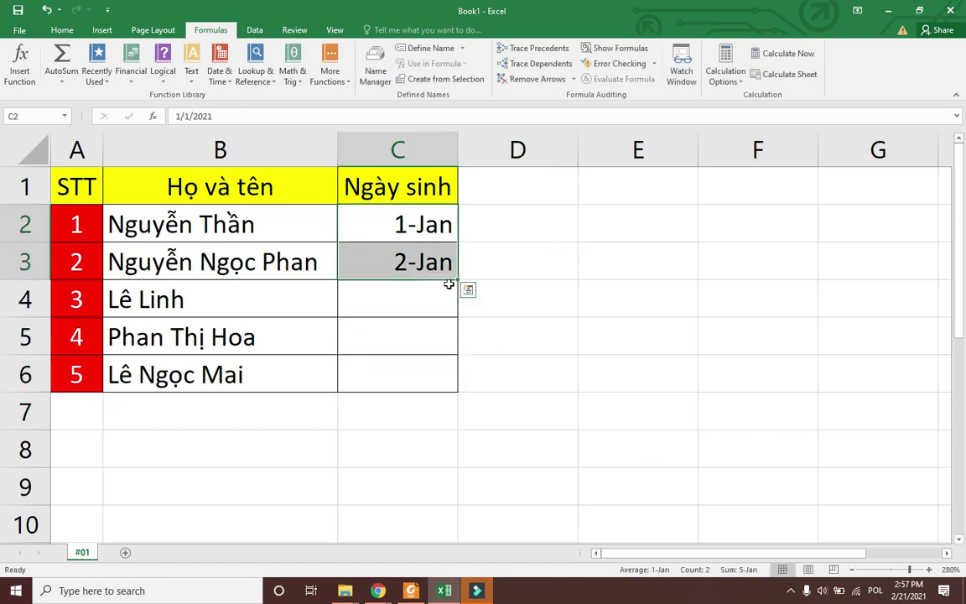
pyautogui.moveTo(458, 279); pyautogui.dragTo(457, 385)
pyautogui.click(584, 286)
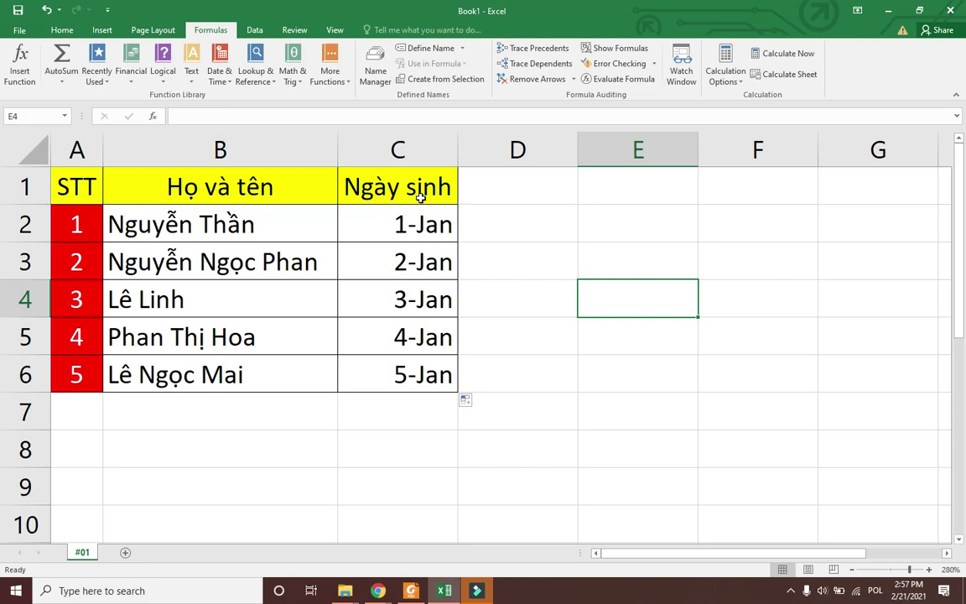
pyautogui.click(421, 197)
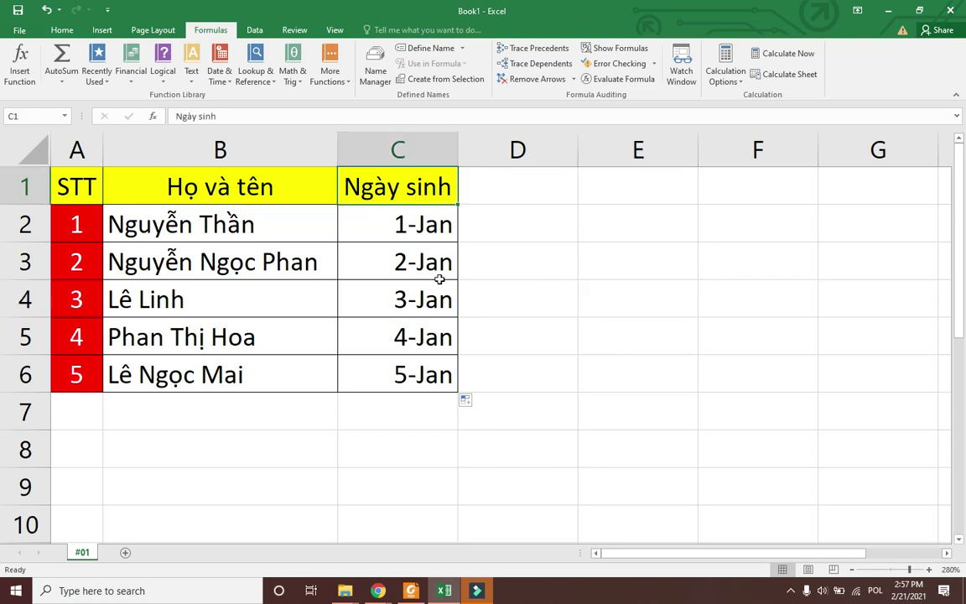
pyautogui.click(410, 222)
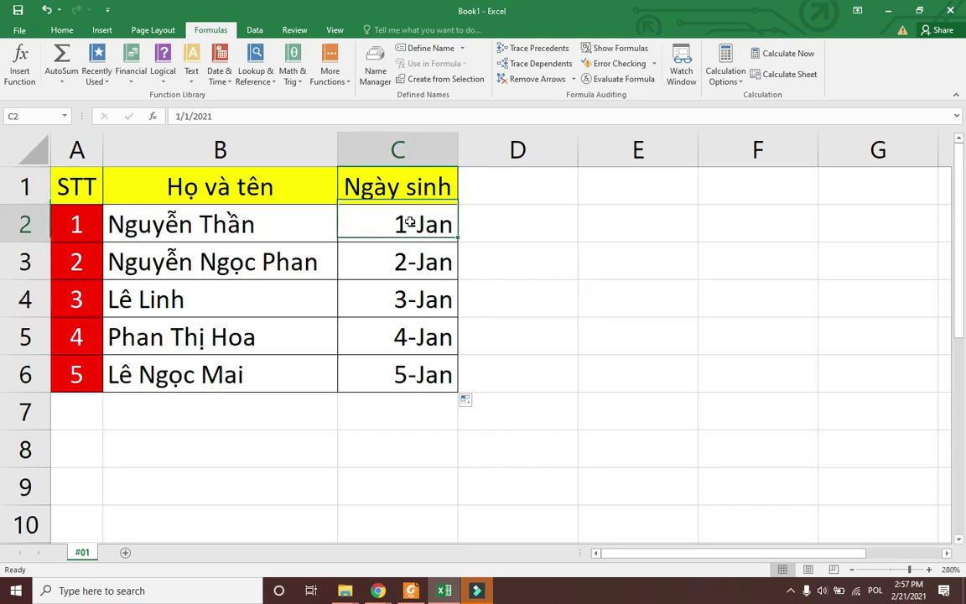
pyautogui.moveTo(410, 222); pyautogui.dragTo(404, 336)
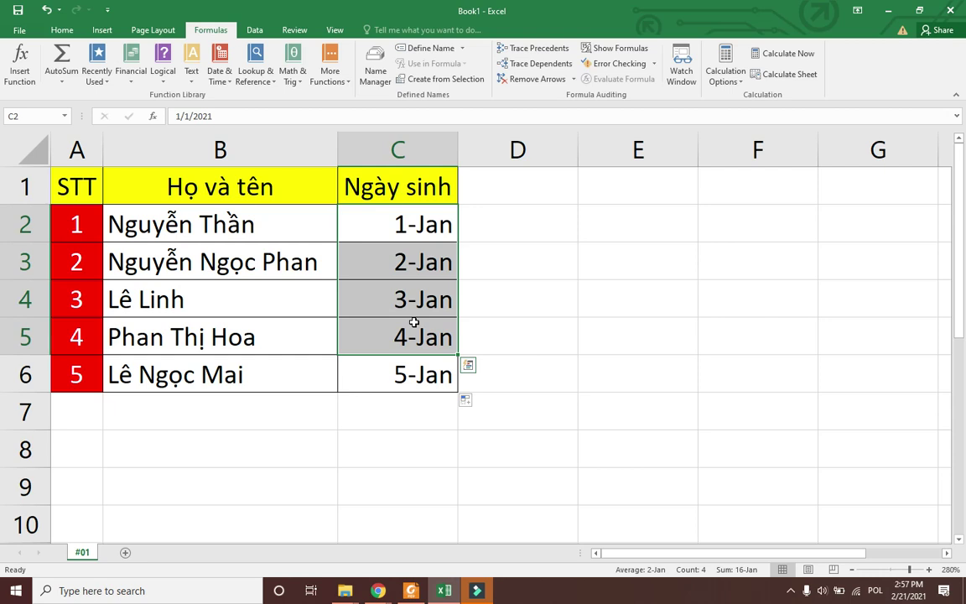
pyautogui.click(580, 351)
pyautogui.moveTo(387, 210); pyautogui.dragTo(423, 375)
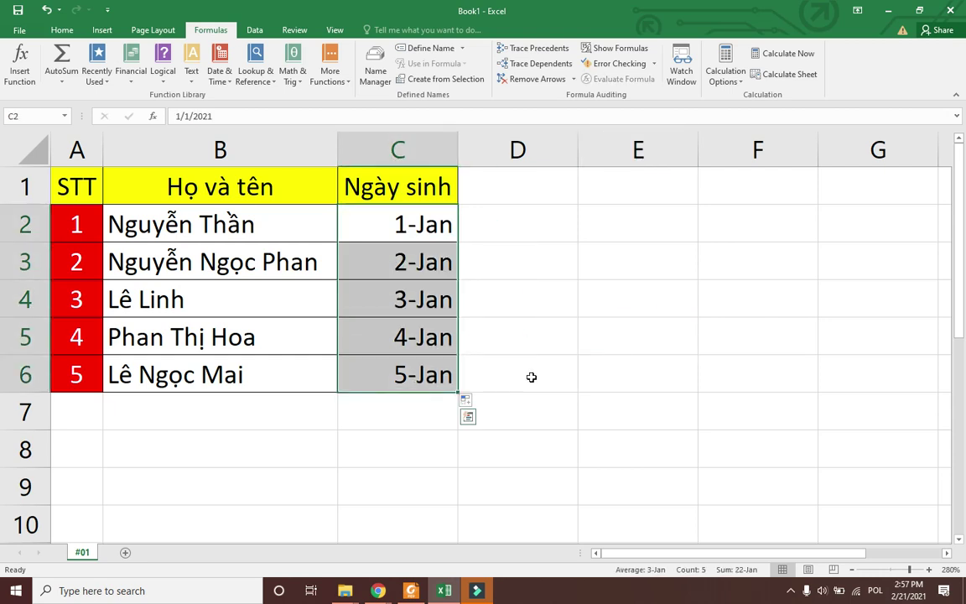